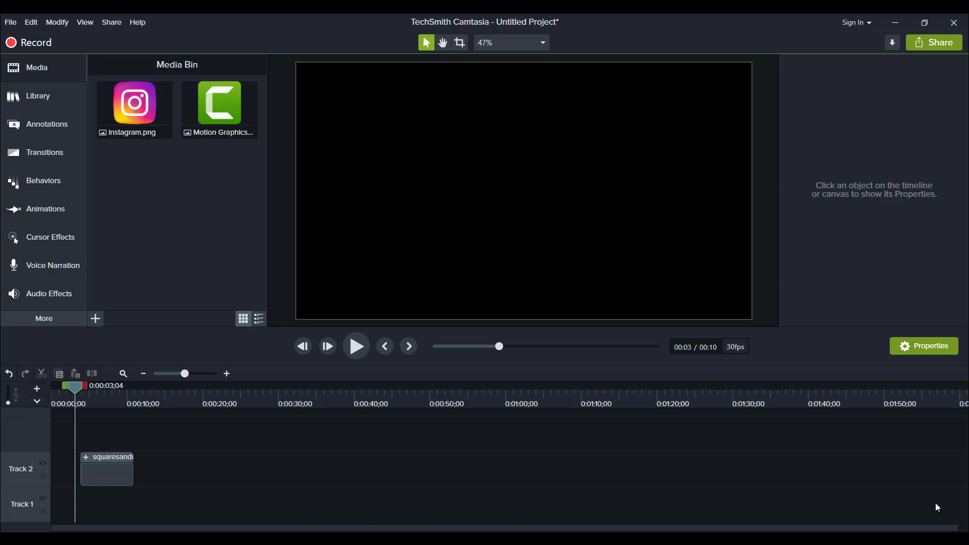
# Step: Play back the existing Instagram follow graphic, then park the playhead at about 0:17
pyautogui.click(353, 348)
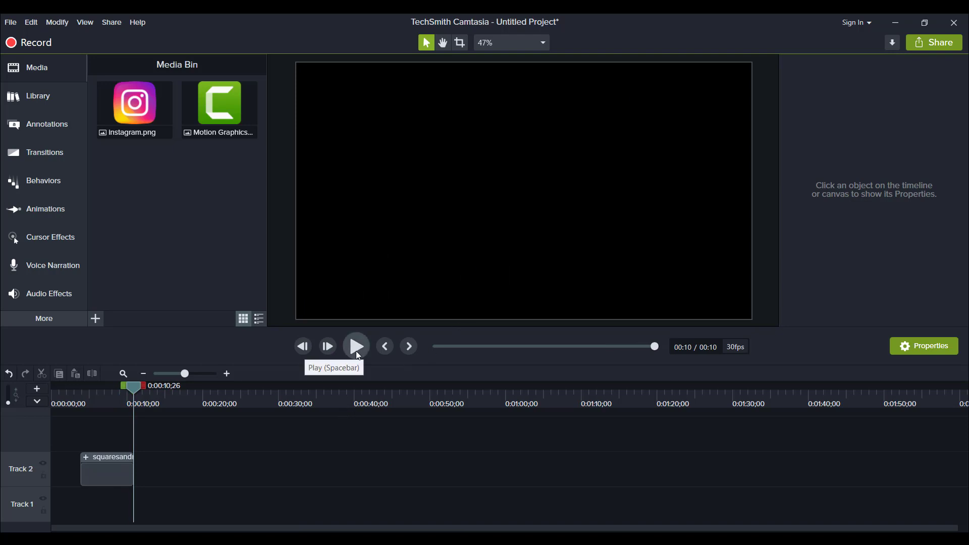
pyautogui.click(99, 397)
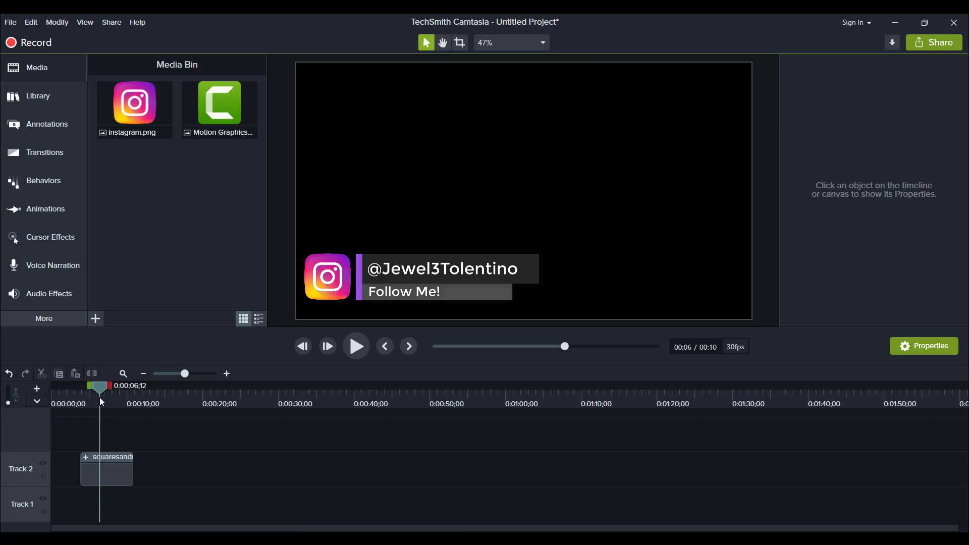
pyautogui.moveTo(100, 398); pyautogui.dragTo(106, 397)
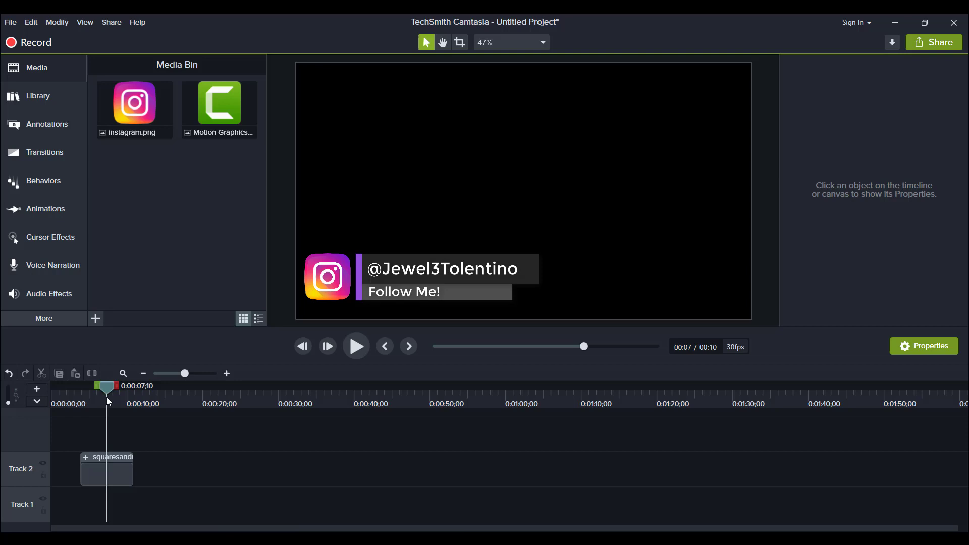
pyautogui.moveTo(175, 399); pyautogui.dragTo(188, 397)
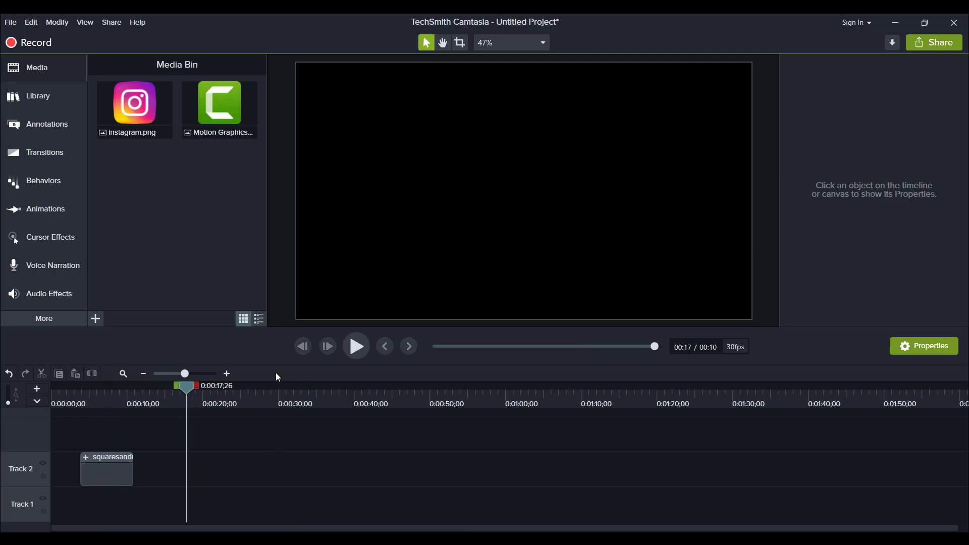
# Step: Show the Lower Thirds folder from the Camtasia 2019 library
pyautogui.click(29, 99)
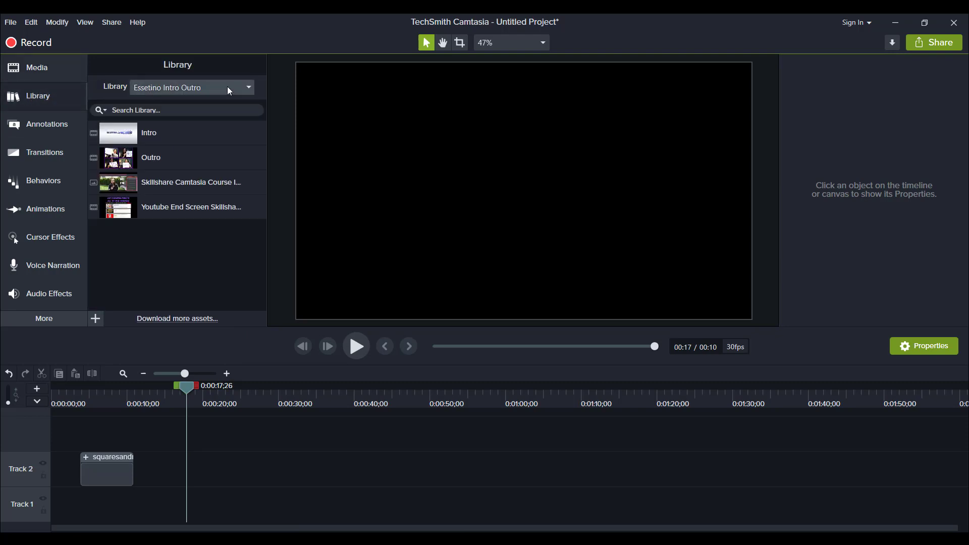
pyautogui.click(228, 88)
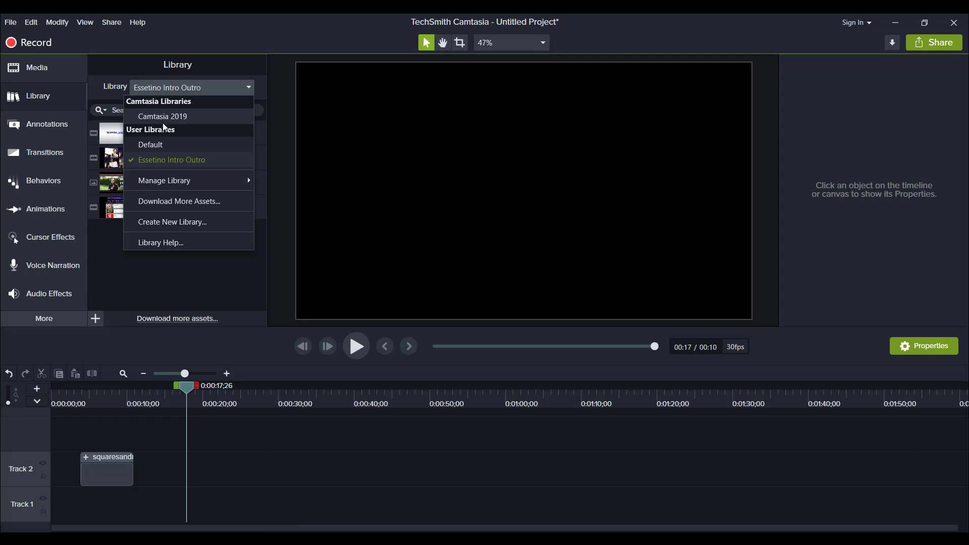
pyautogui.click(163, 121)
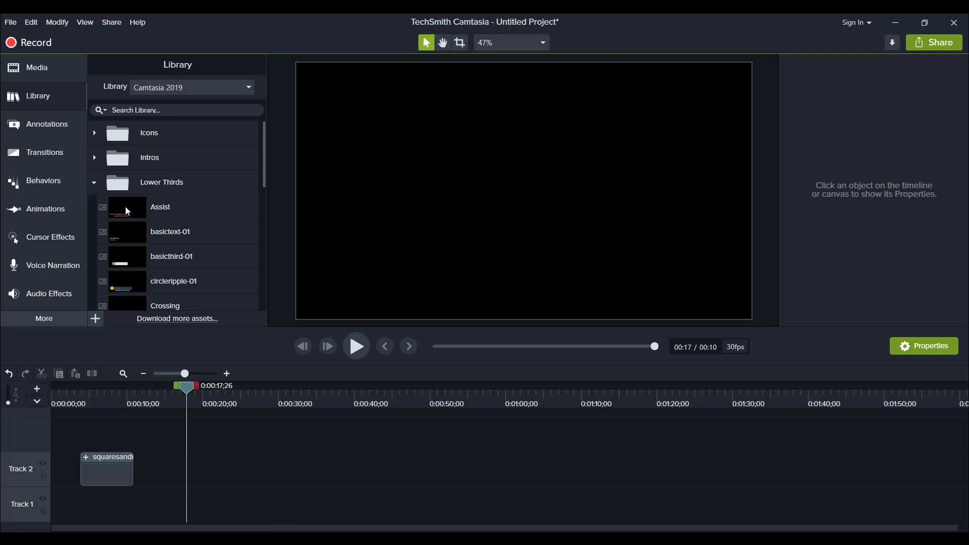
pyautogui.click(96, 185)
pyautogui.scroll(-1, 164, 214)
pyautogui.scroll(-3, 164, 214)
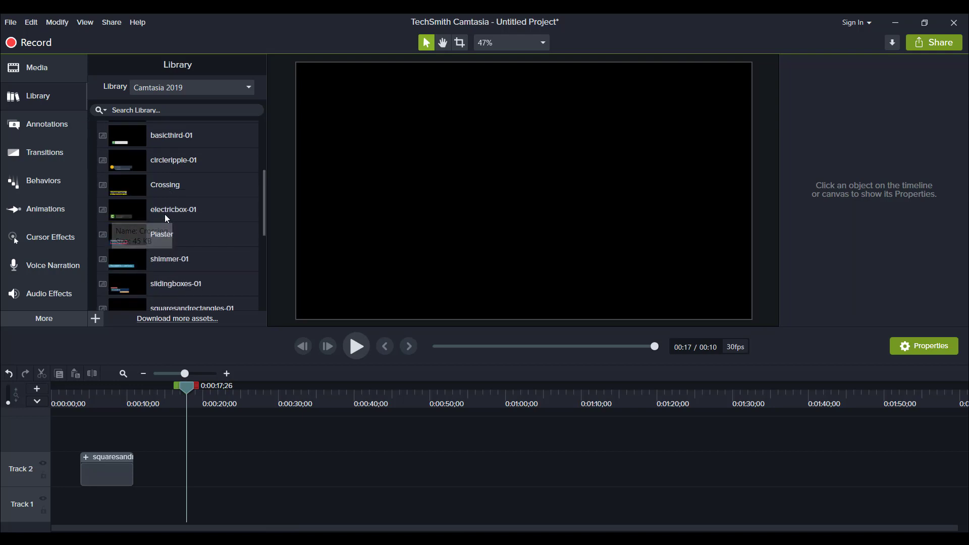
pyautogui.scroll(-2, 164, 214)
pyautogui.scroll(-3, 164, 215)
pyautogui.scroll(4, 164, 215)
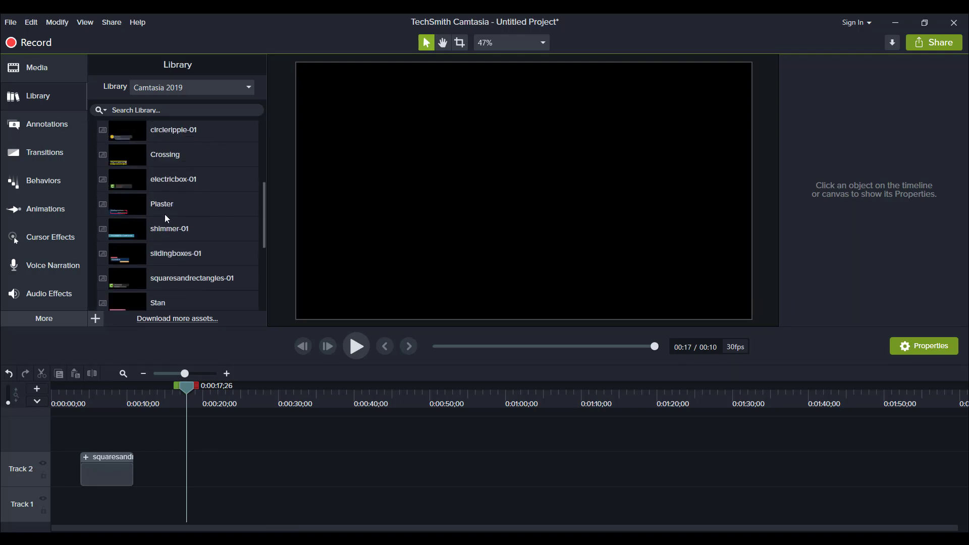
pyautogui.scroll(3, 164, 214)
# Step: Preview the Assist, basicthird-01 and squaresandrectangles-01 lower-third templates in turn
pyautogui.doubleClick(185, 144)
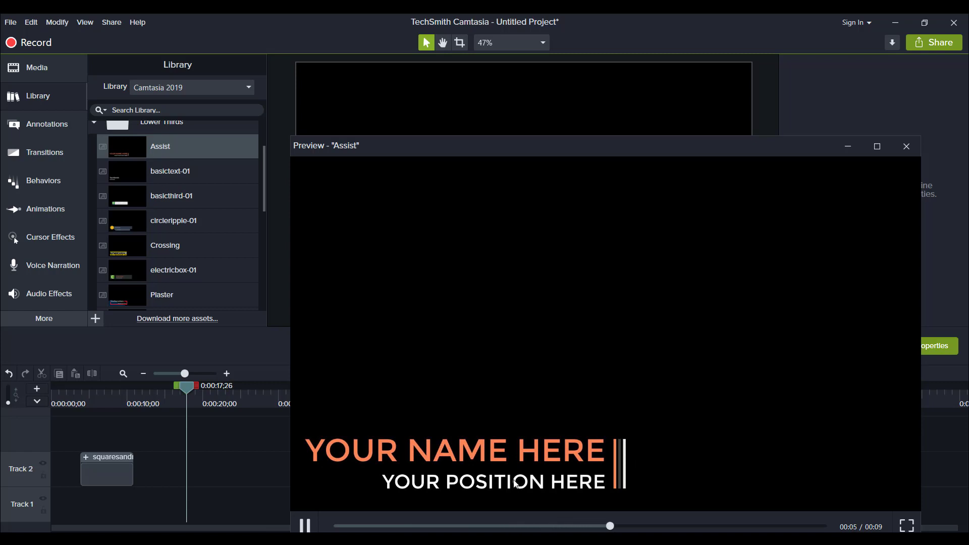
pyautogui.click(906, 146)
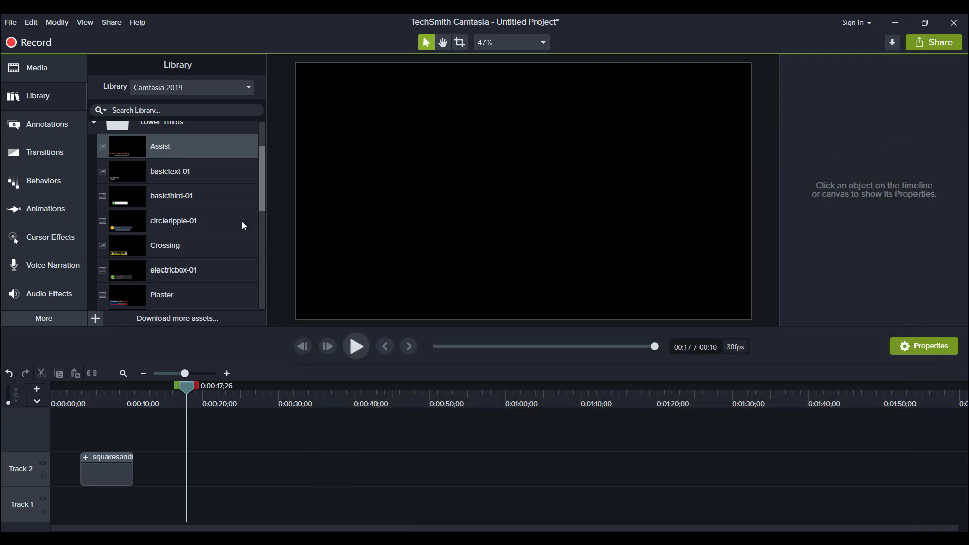
pyautogui.click(191, 199)
pyautogui.doubleClick(192, 200)
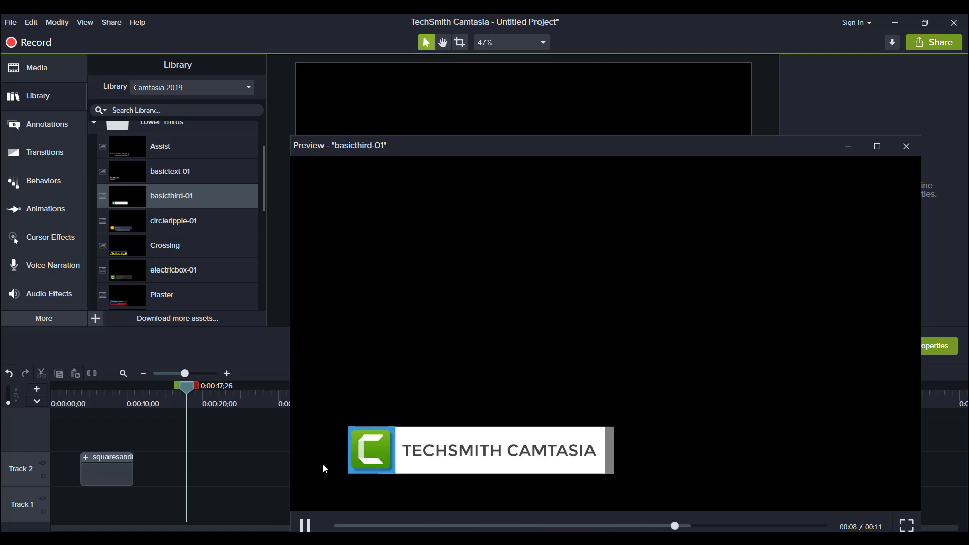
pyautogui.click(906, 146)
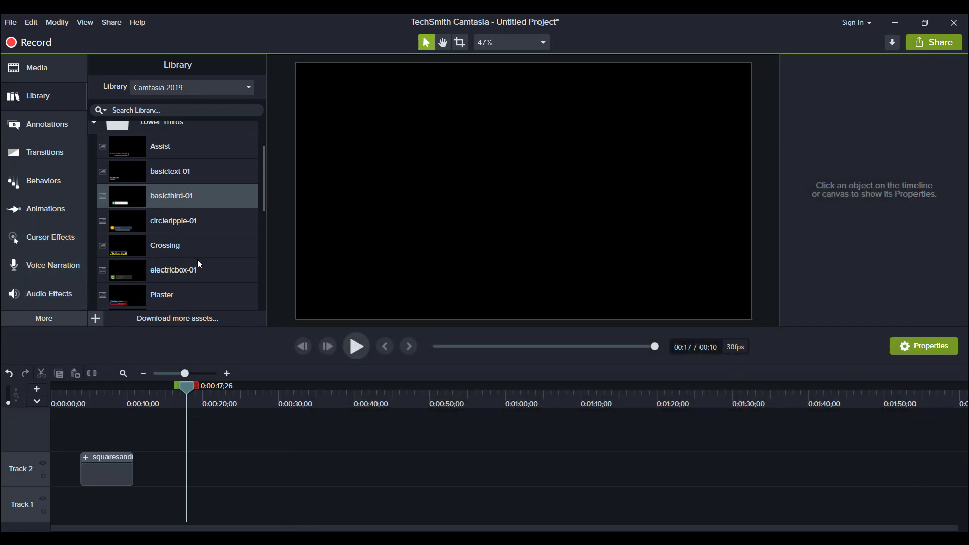
pyautogui.scroll(-1, 198, 260)
pyautogui.scroll(-2, 197, 260)
pyautogui.scroll(-1, 198, 260)
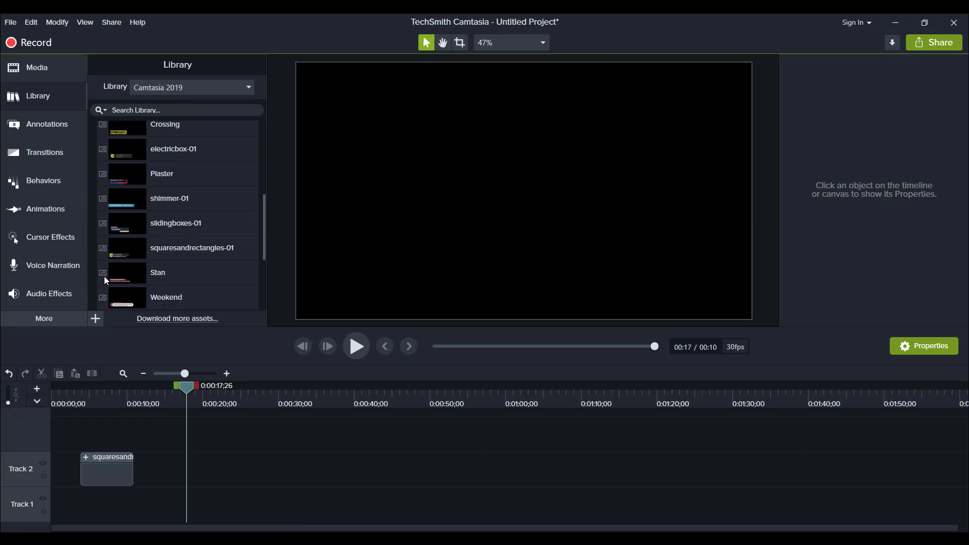
pyautogui.doubleClick(171, 250)
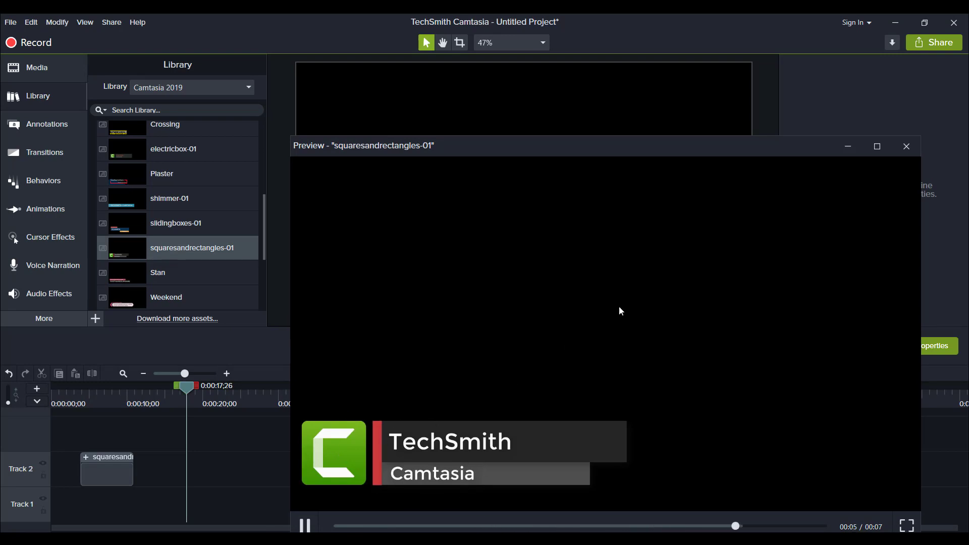
# Step: Place squaresandrectangles-01 on Track 2 after the first lower third
pyautogui.click(907, 148)
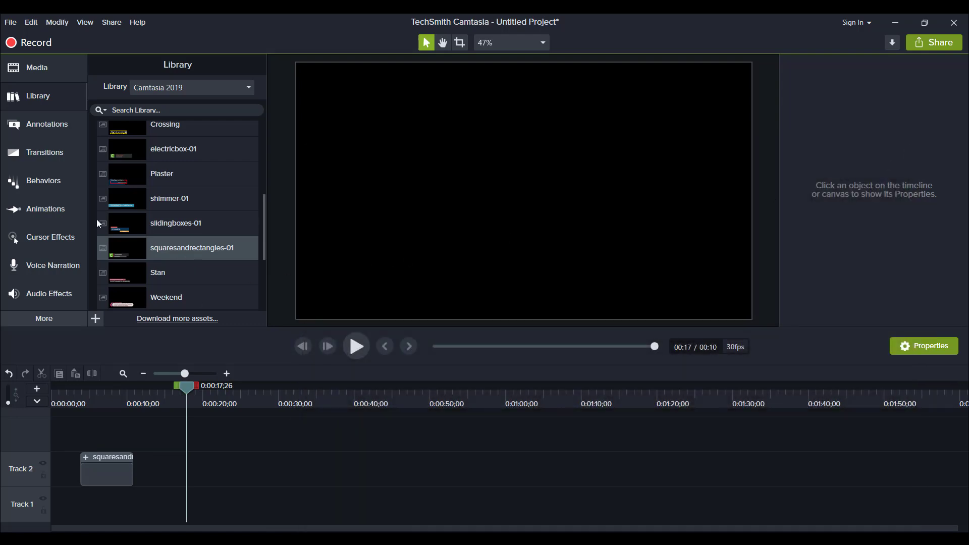
pyautogui.moveTo(122, 245); pyautogui.dragTo(189, 484)
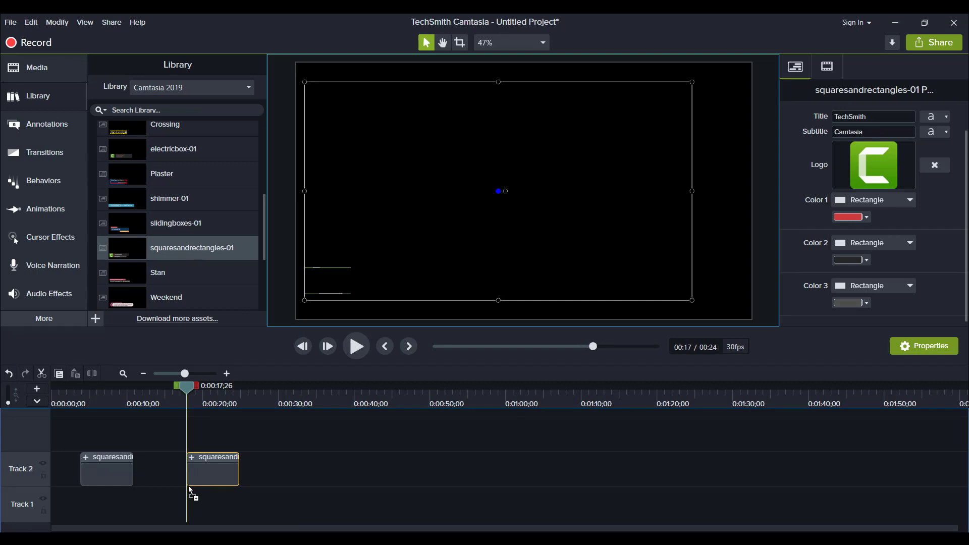
pyautogui.click(208, 395)
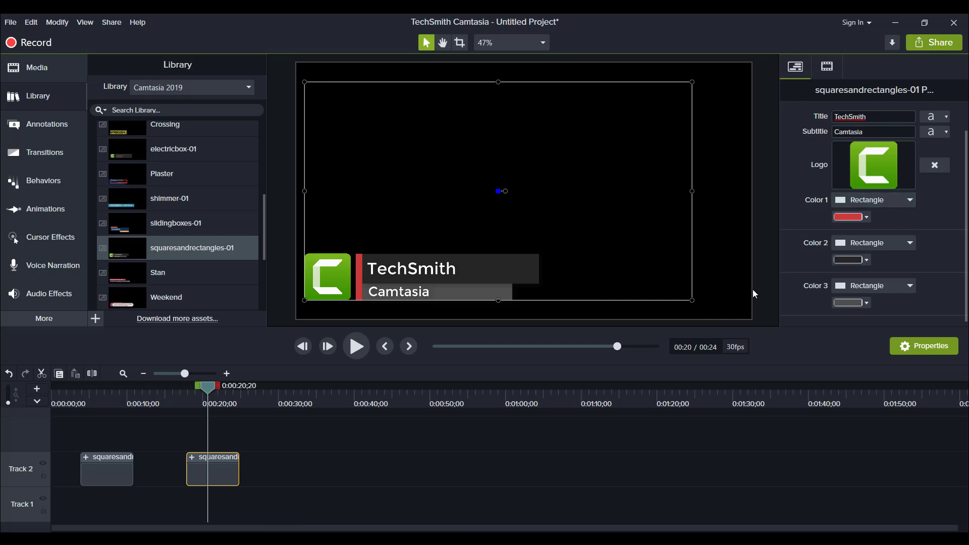
pyautogui.doubleClick(876, 118)
pyautogui.write('@A')
pyautogui.write('uret')
pyautogui.write('Esseke')
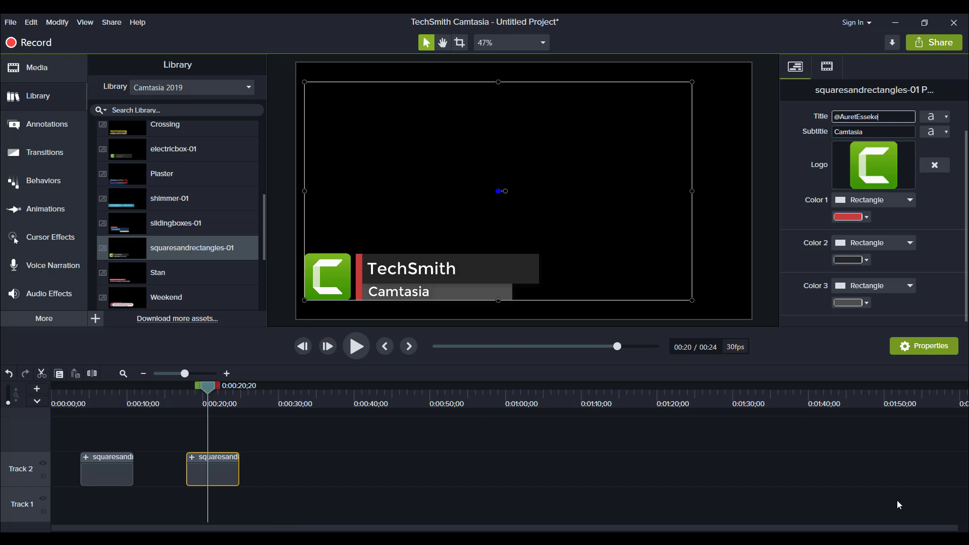
pyautogui.write('n')
pyautogui.press('BackSpace')
pyautogui.press('BackSpace')
pyautogui.press('BackSpace')
pyautogui.write('len')
pyautogui.press('Tab')
pyautogui.write('F')
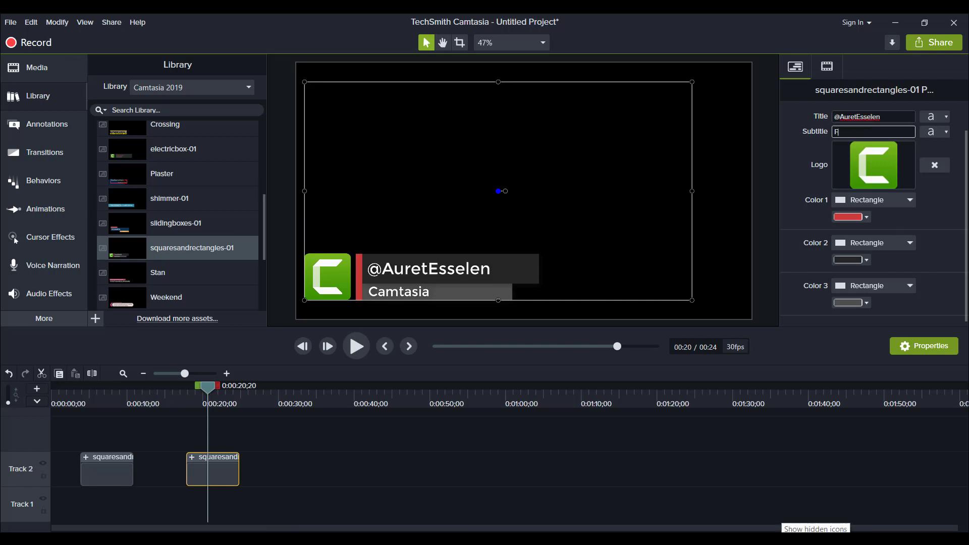
pyautogui.write('ollow ')
pyautogui.write('Me!')
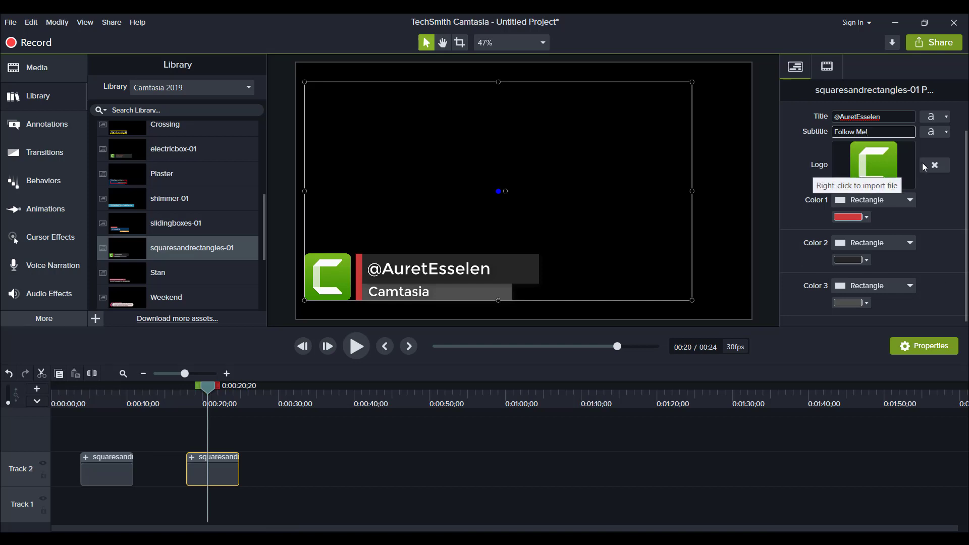
pyautogui.click(935, 166)
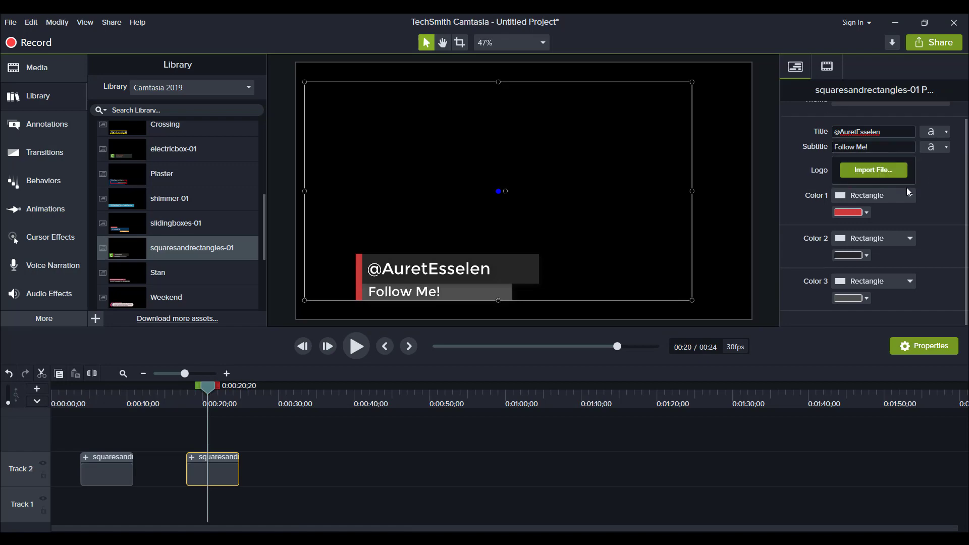
# Step: Import the Desktop instagram image as the second lower third's logo
pyautogui.click(873, 170)
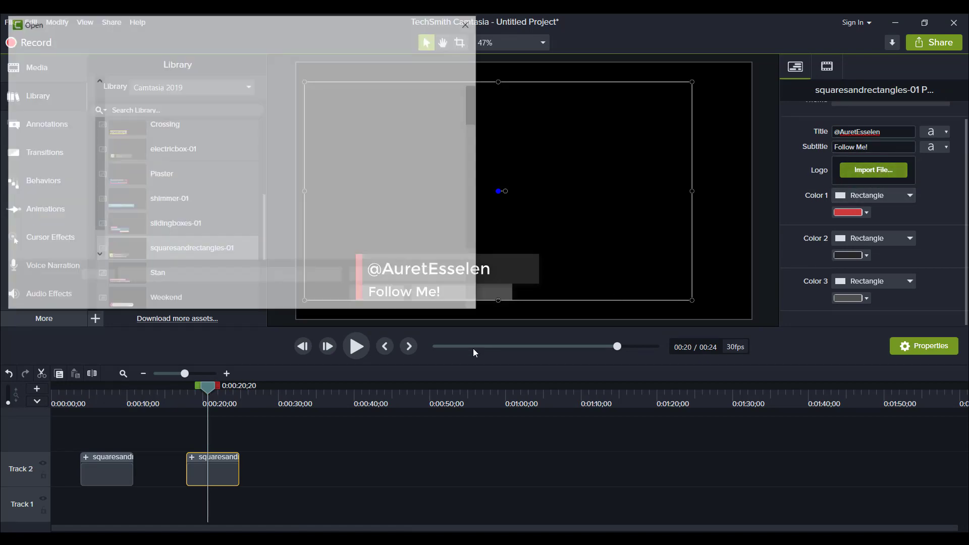
pyautogui.scroll(-3, 275, 160)
pyautogui.scroll(-2, 275, 161)
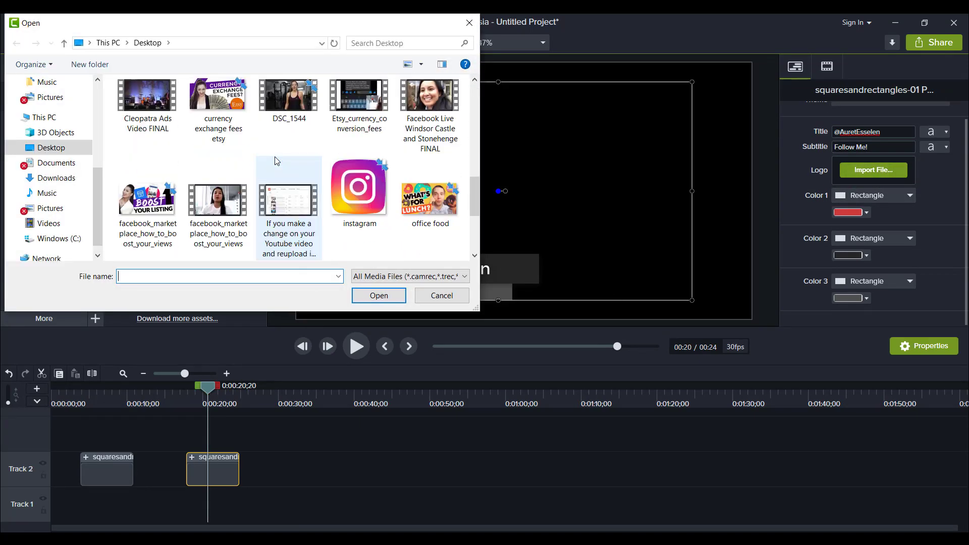
pyautogui.doubleClick(341, 182)
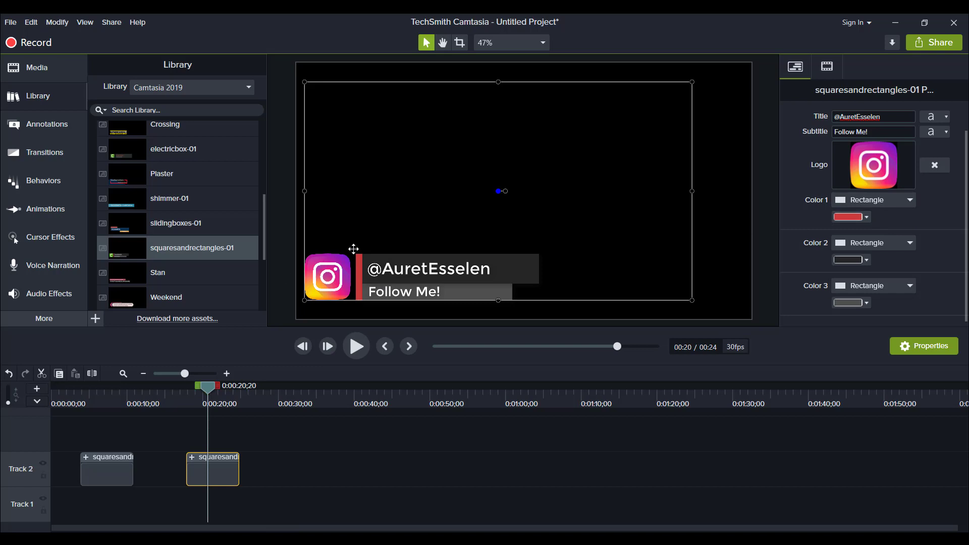
# Step: Change the Color 1 accent from red to a bright purple
pyautogui.click(865, 219)
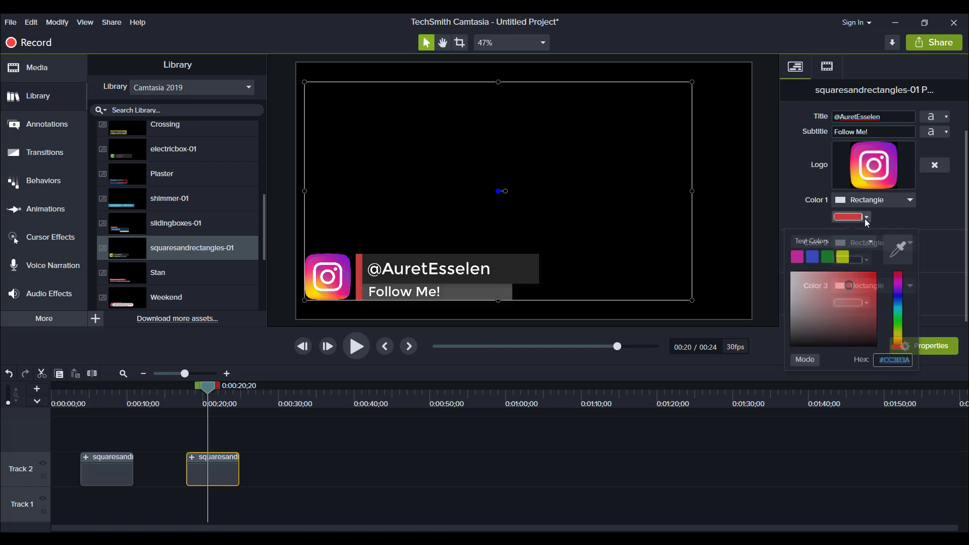
pyautogui.click(897, 291)
pyautogui.click(852, 280)
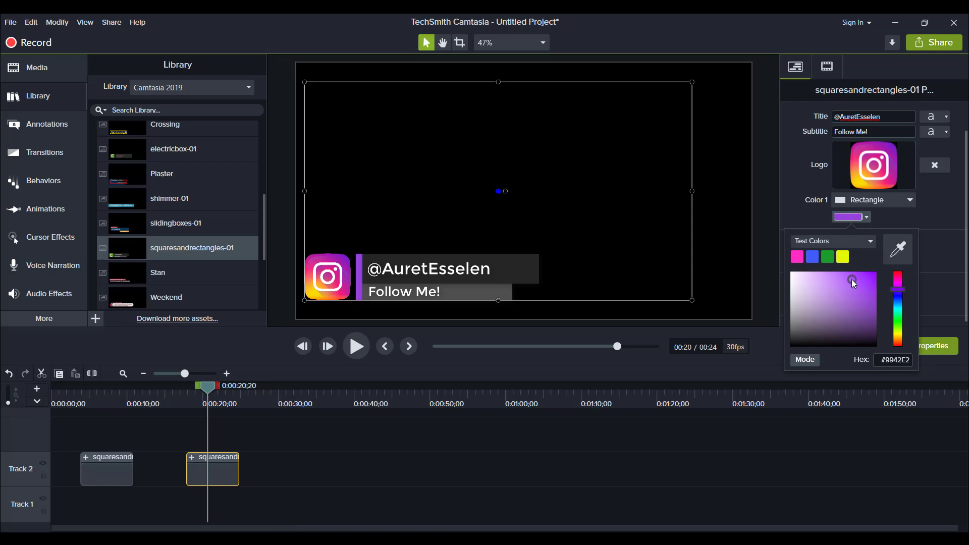
pyautogui.click(850, 276)
pyautogui.click(769, 279)
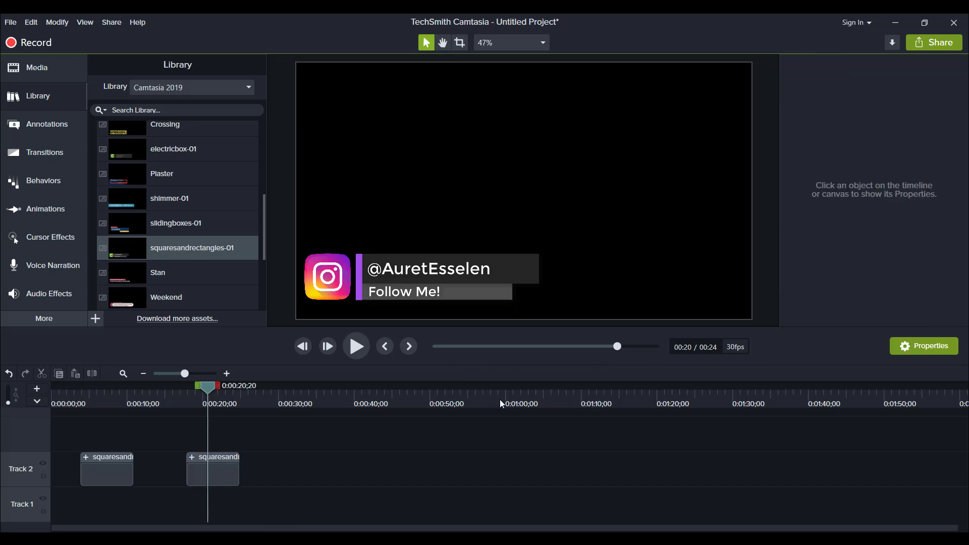
pyautogui.click(185, 396)
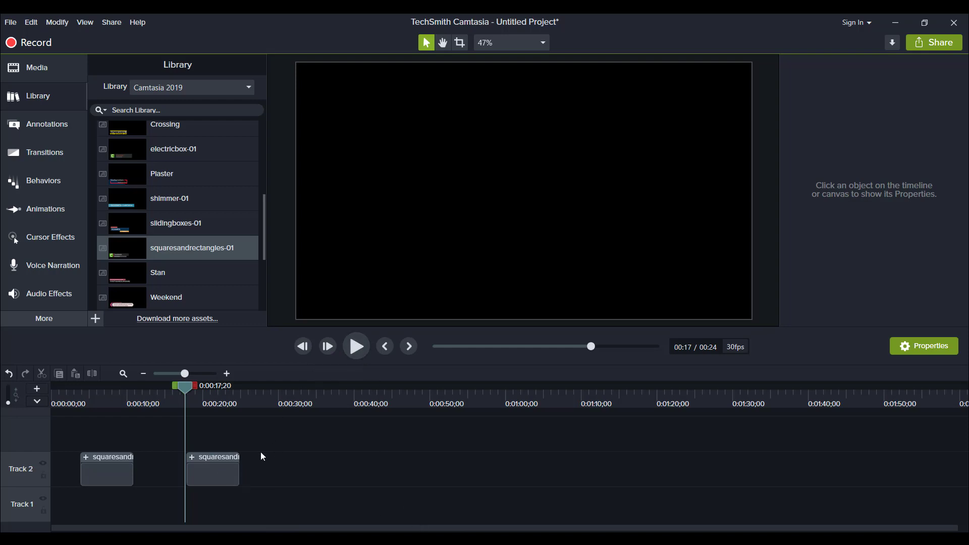
pyautogui.click(357, 347)
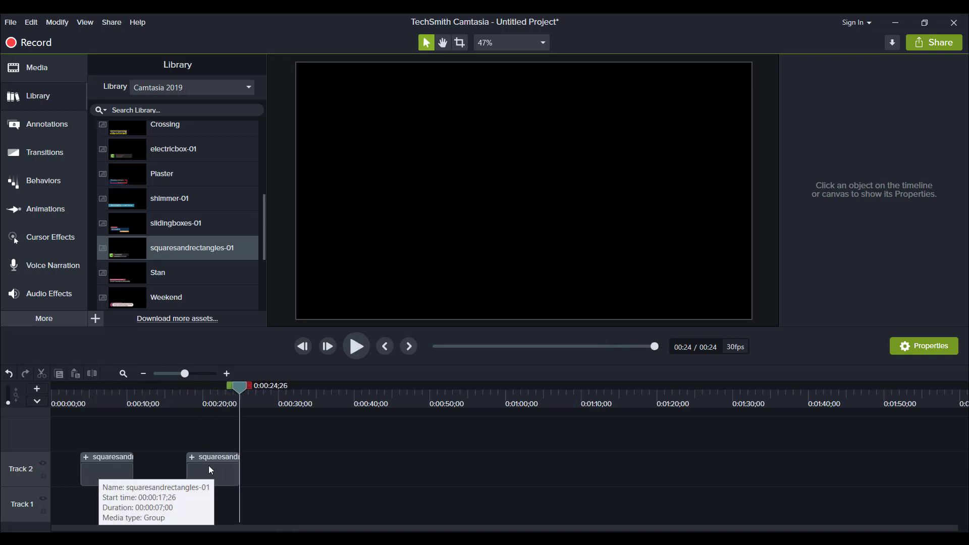
pyautogui.moveTo(240, 386); pyautogui.dragTo(255, 384)
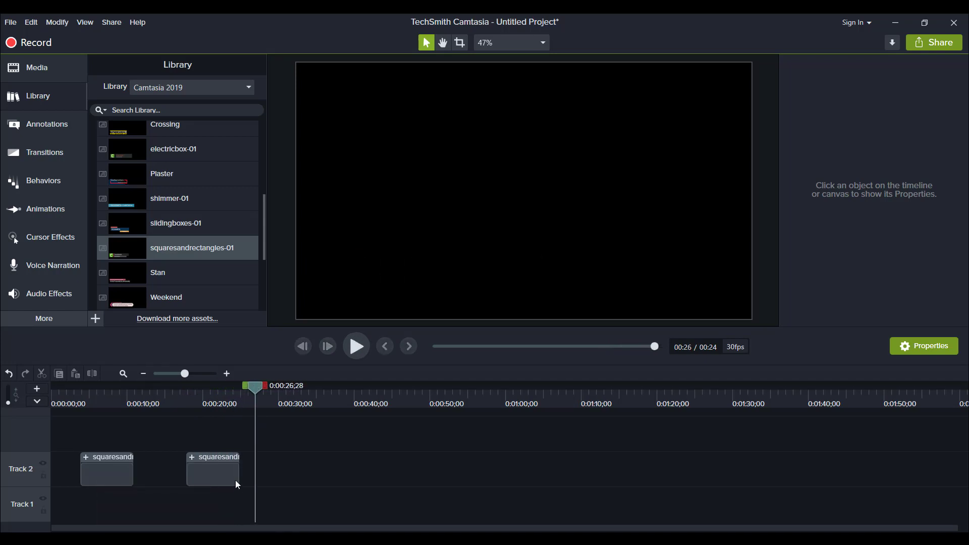
pyautogui.moveTo(239, 470); pyautogui.dragTo(322, 466)
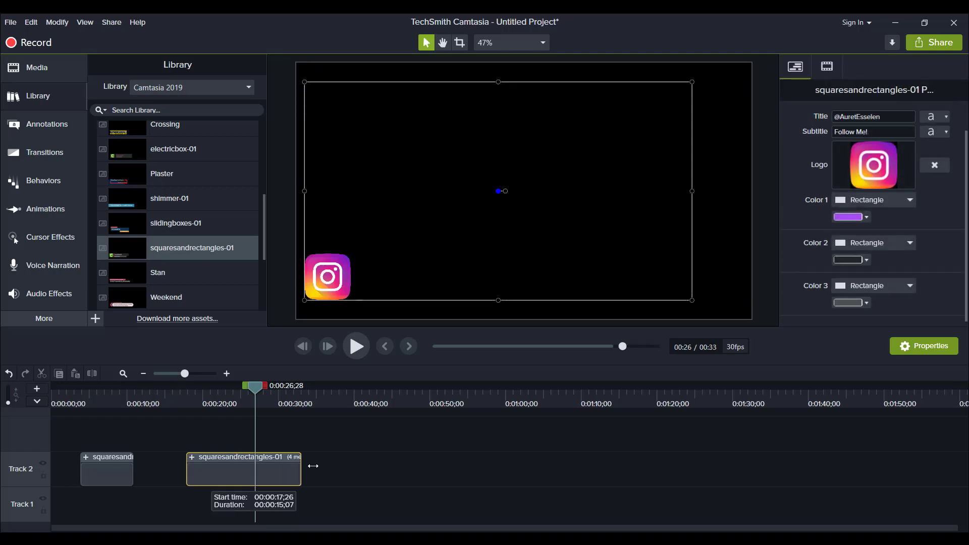
pyautogui.click(182, 395)
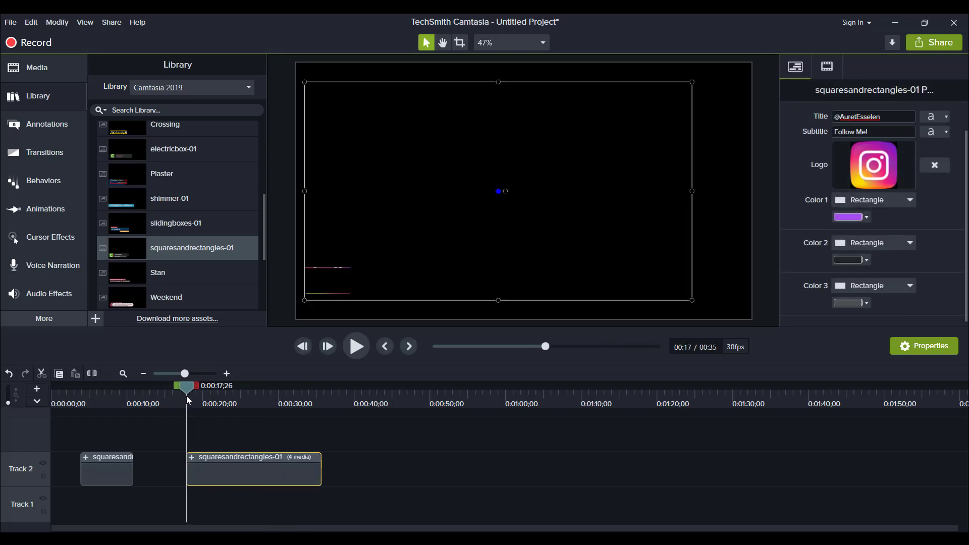
pyautogui.click(354, 345)
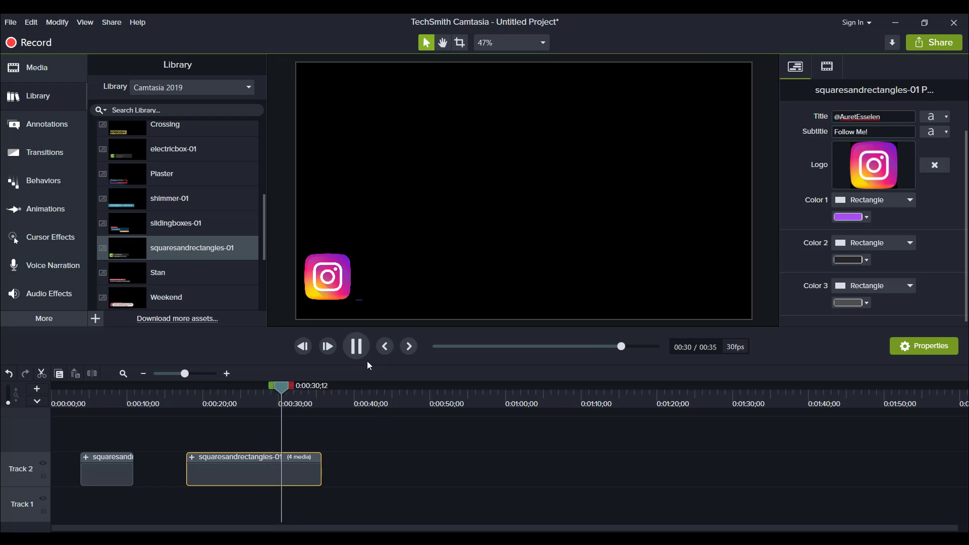
pyautogui.click(360, 348)
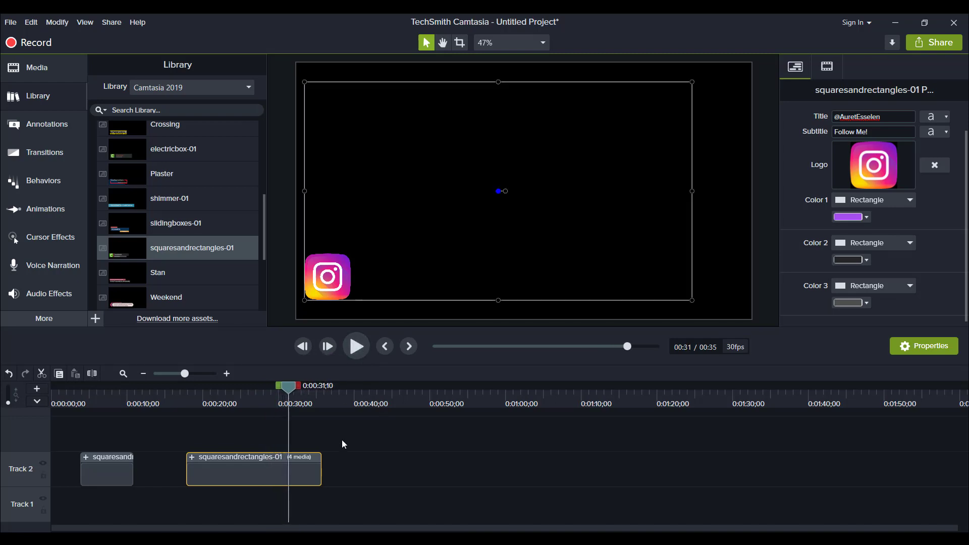
pyautogui.hotkey('ctrl', 'z')
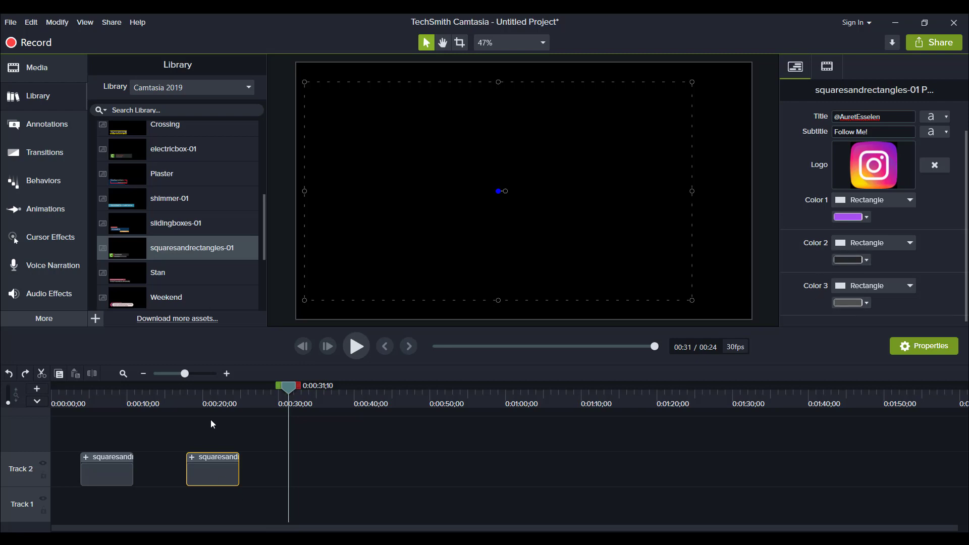
# Step: Scrub the playhead back to about 0:00:21;00 to show the second lower third
pyautogui.moveTo(216, 404); pyautogui.dragTo(210, 404)
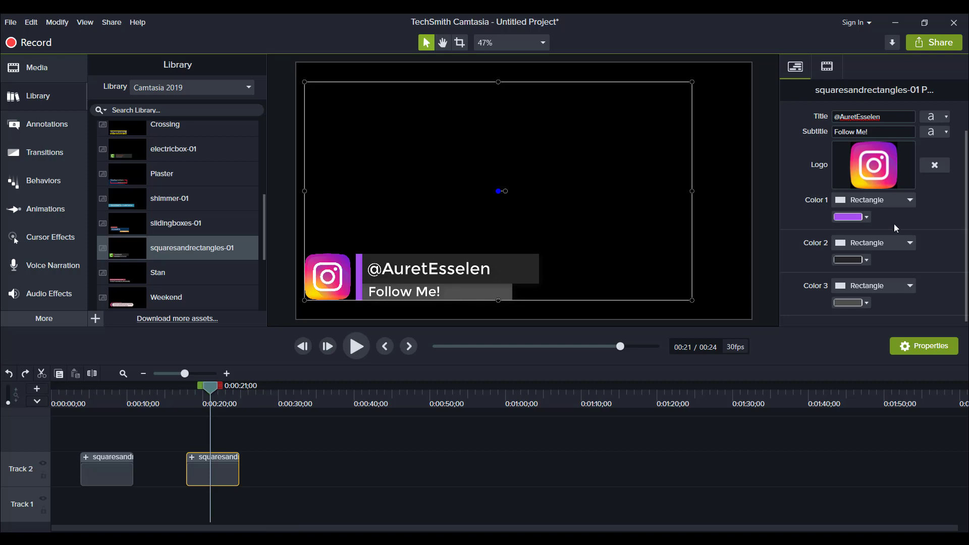
pyautogui.scroll(-1, 918, 249)
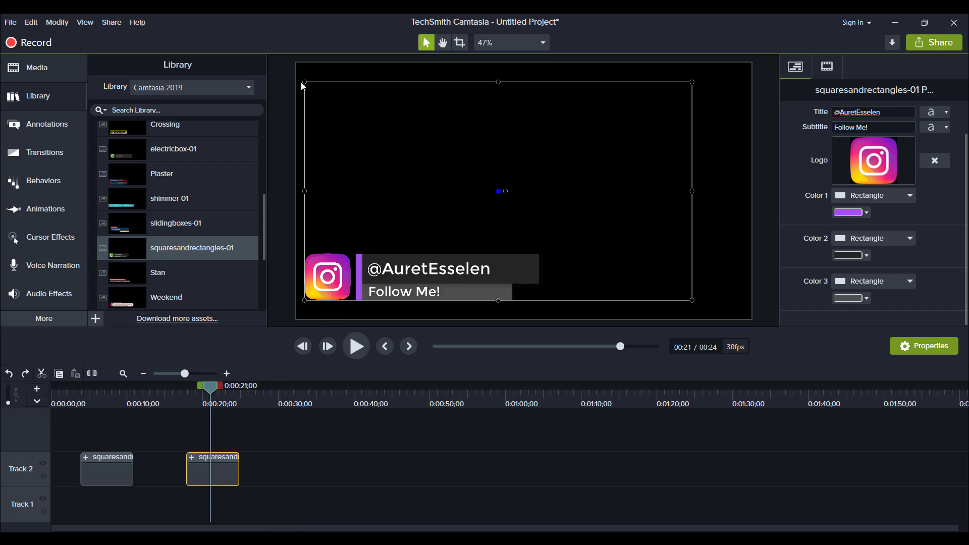
pyautogui.moveTo(304, 81)
pyautogui.mouseDown()
pyautogui.moveTo(475, 279)
pyautogui.moveTo(495, 288)
pyautogui.mouseUp()
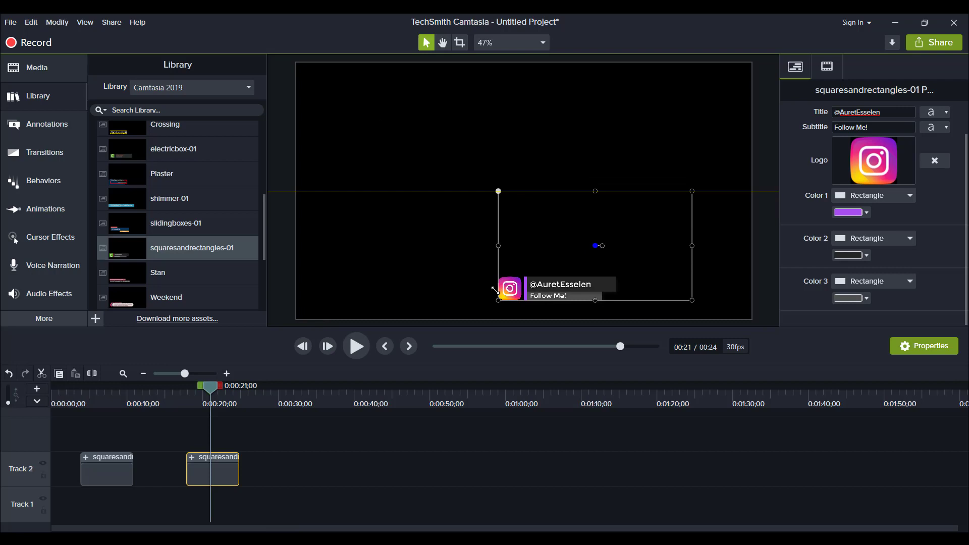
pyautogui.hotkey('ctrl', 'z')
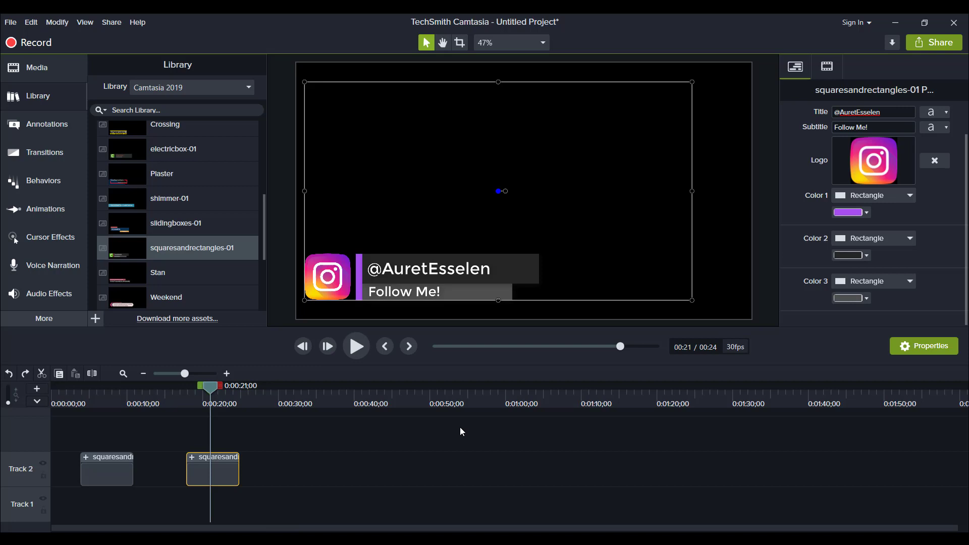
# Step: Preview both follow graphics, then return to the start of the timeline
pyautogui.moveTo(173, 400); pyautogui.dragTo(170, 399)
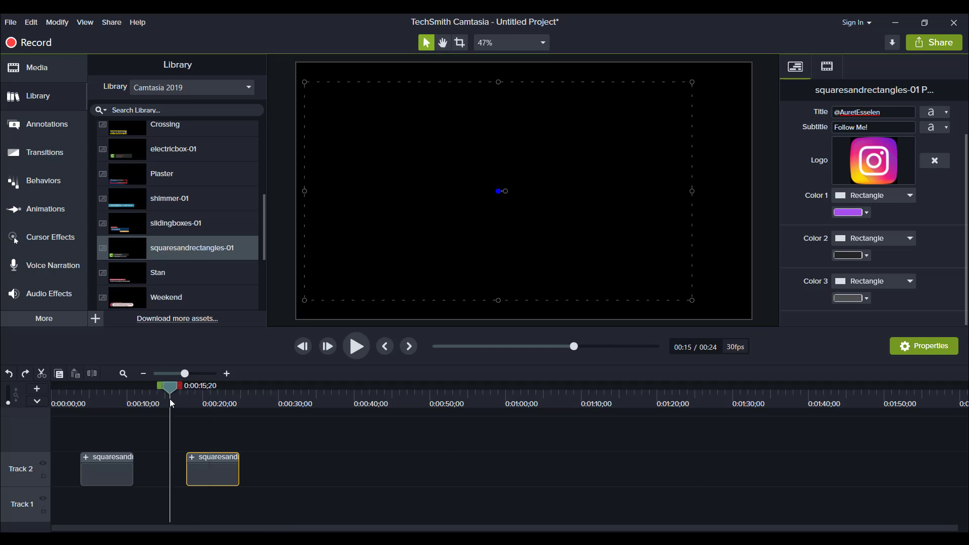
pyautogui.click(109, 393)
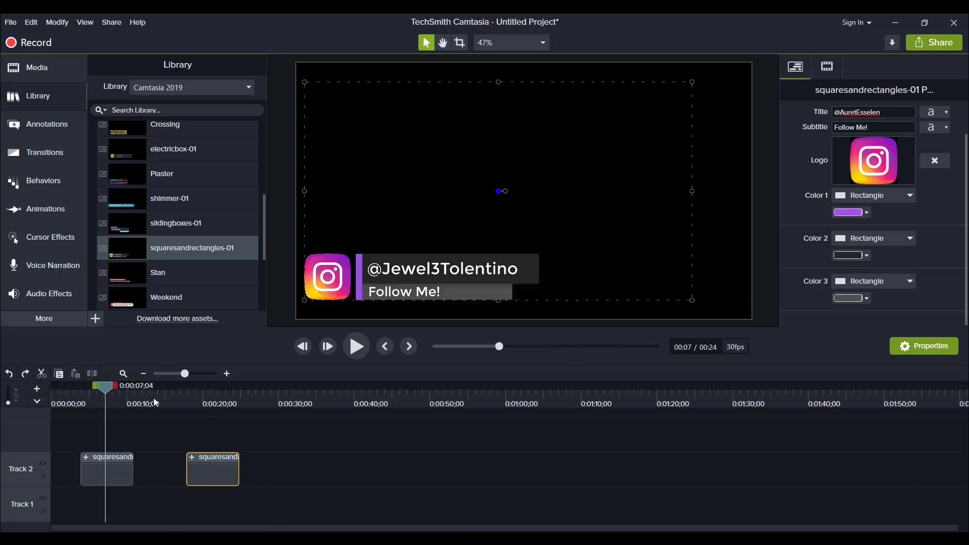
pyautogui.click(204, 392)
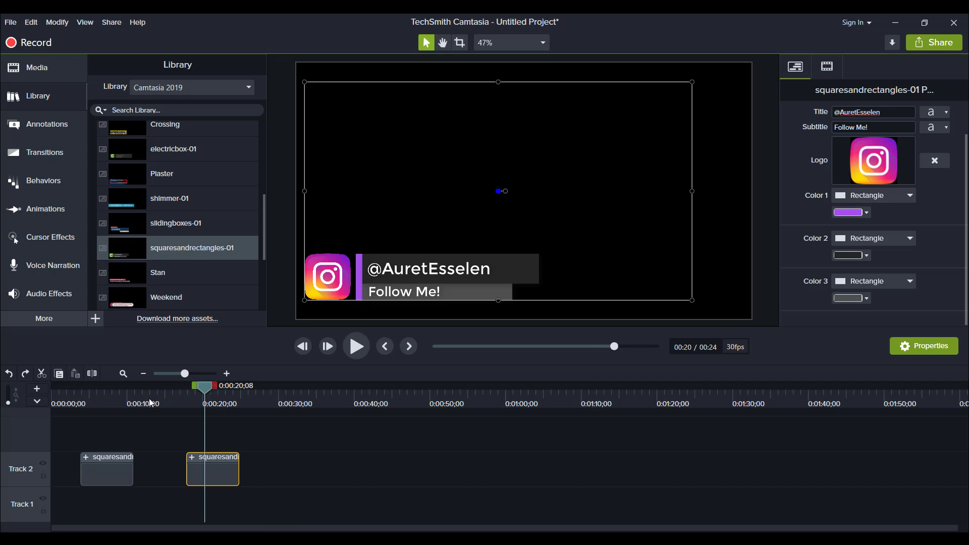
pyautogui.hotkey('ctrl', 'Home')
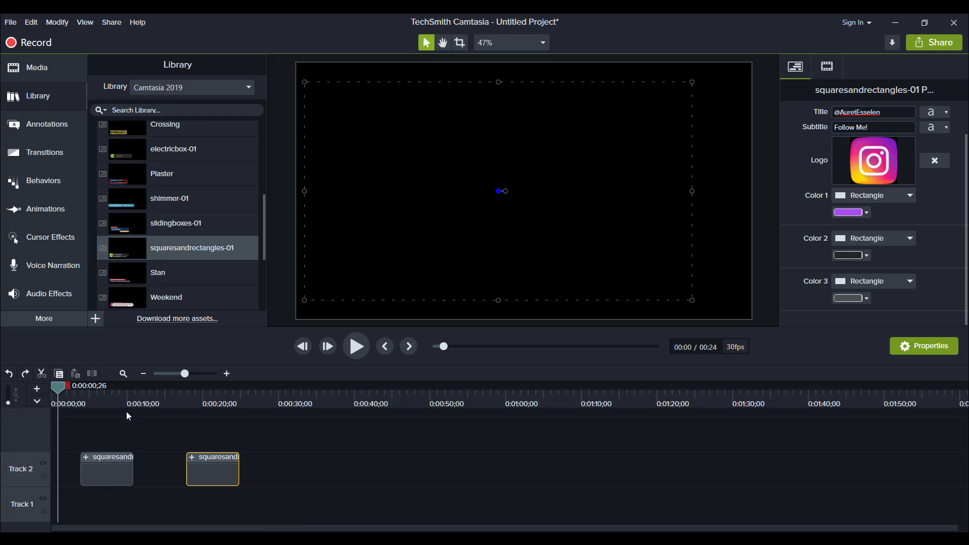
# Step: Drag the first follow graphic to 0:00:00;00 and check both clips
pyautogui.moveTo(99, 475); pyautogui.dragTo(32, 470)
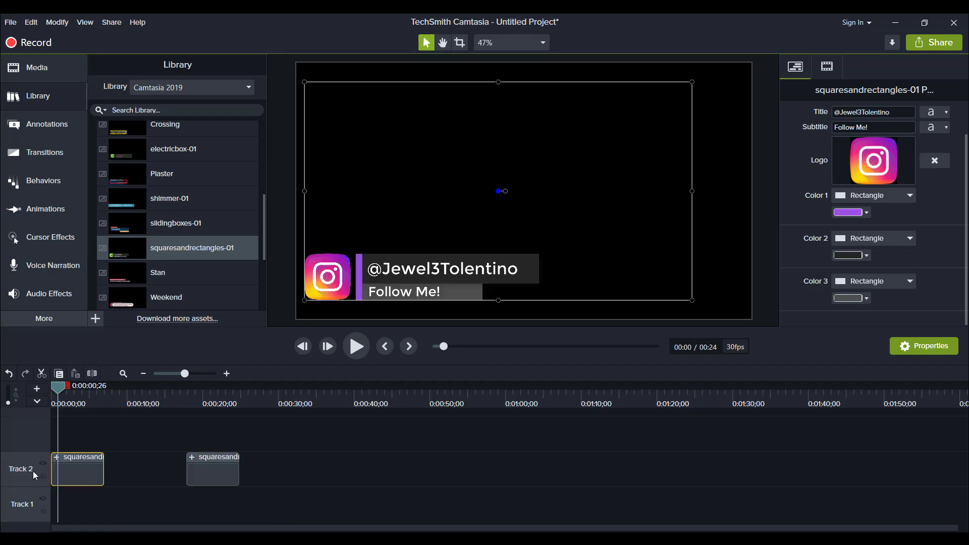
pyautogui.moveTo(59, 392); pyautogui.dragTo(45, 395)
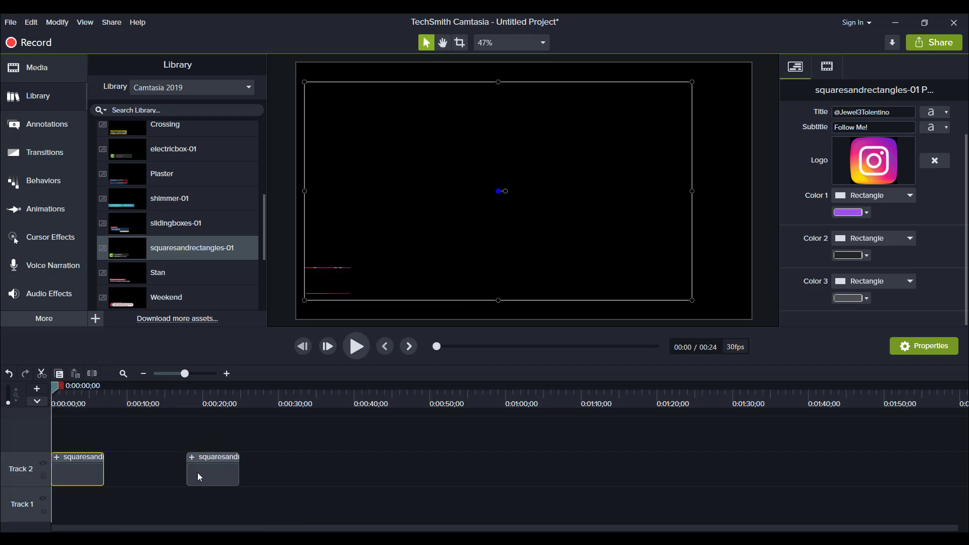
pyautogui.moveTo(167, 458); pyautogui.dragTo(287, 509)
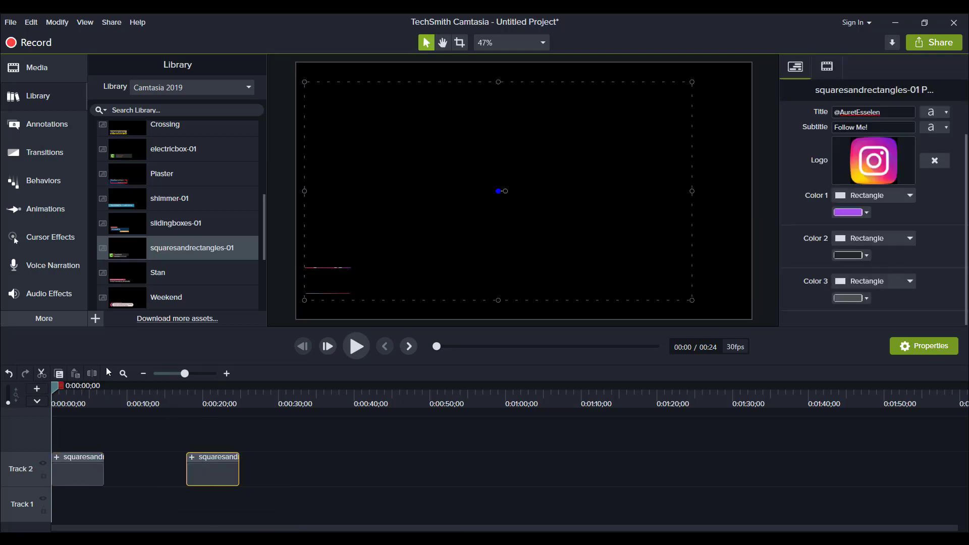
pyautogui.moveTo(61, 396); pyautogui.dragTo(68, 405)
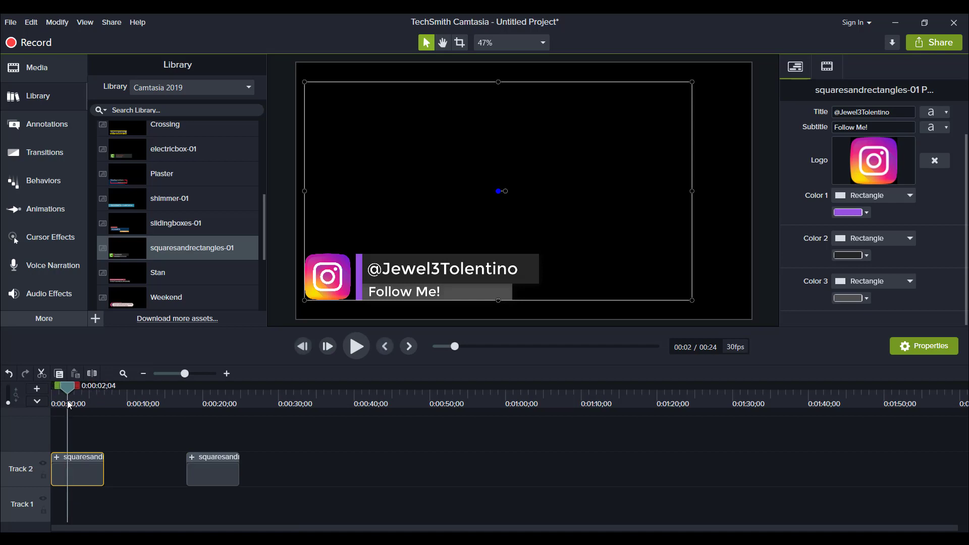
pyautogui.click(200, 393)
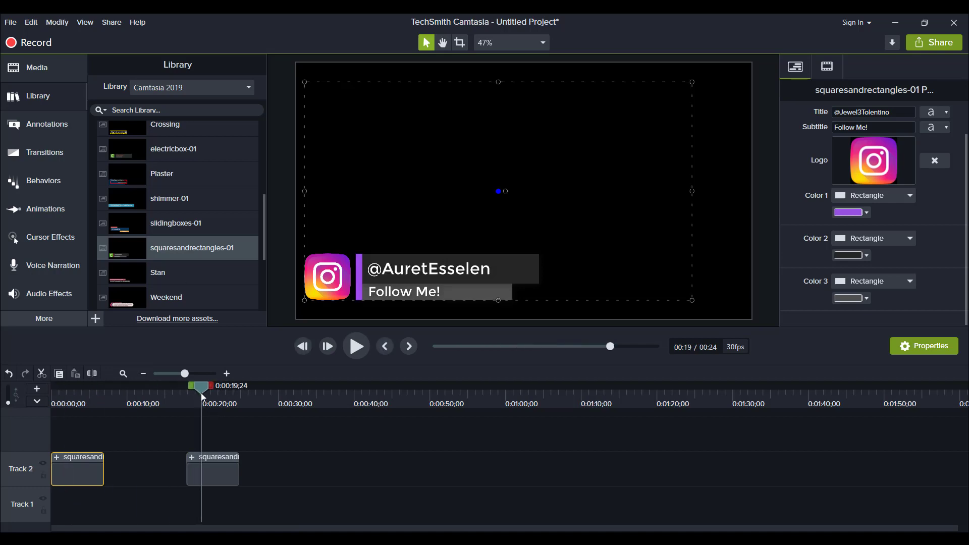
pyautogui.click(132, 418)
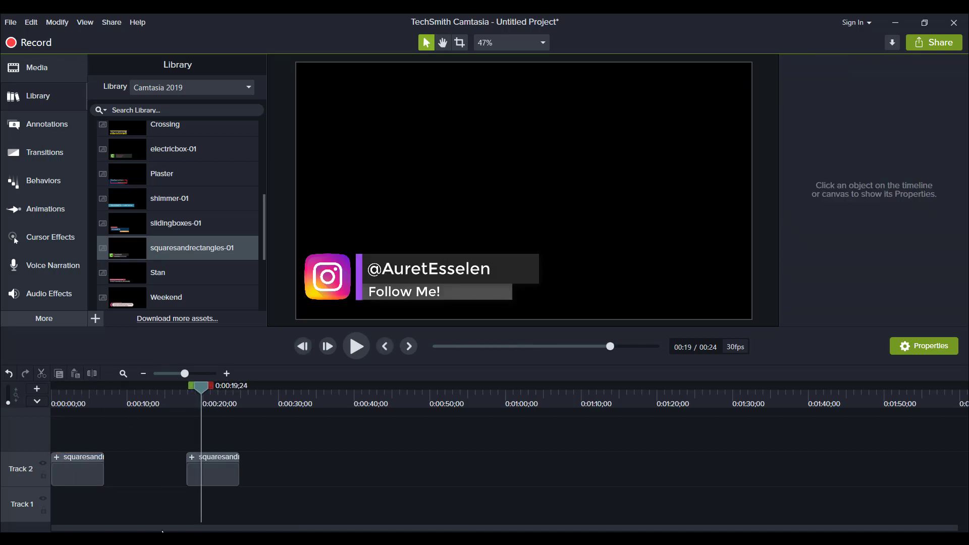